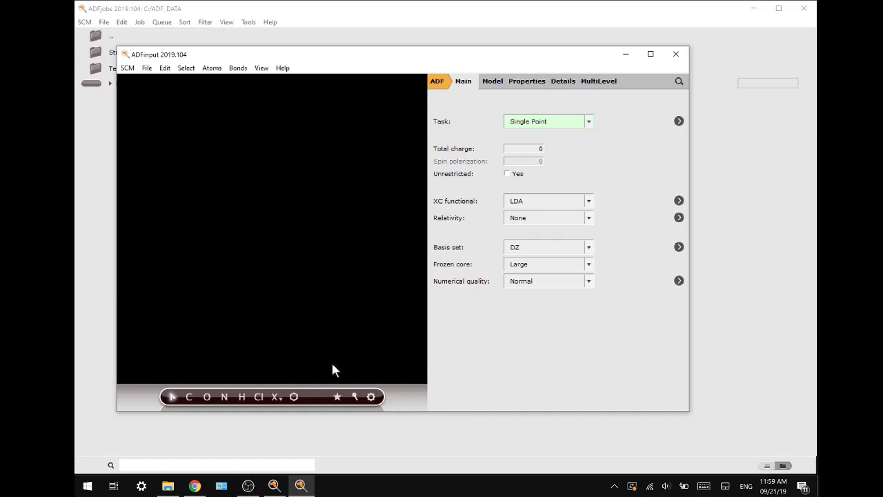
Draw the carbon and oxygen atoms of the C–C–O–C–C chain.
{"action": "left_click", "coordinate": [189, 397]}
{"action": "left_click", "coordinate": [177, 251]}
{"action": "left_click", "coordinate": [200, 241]}
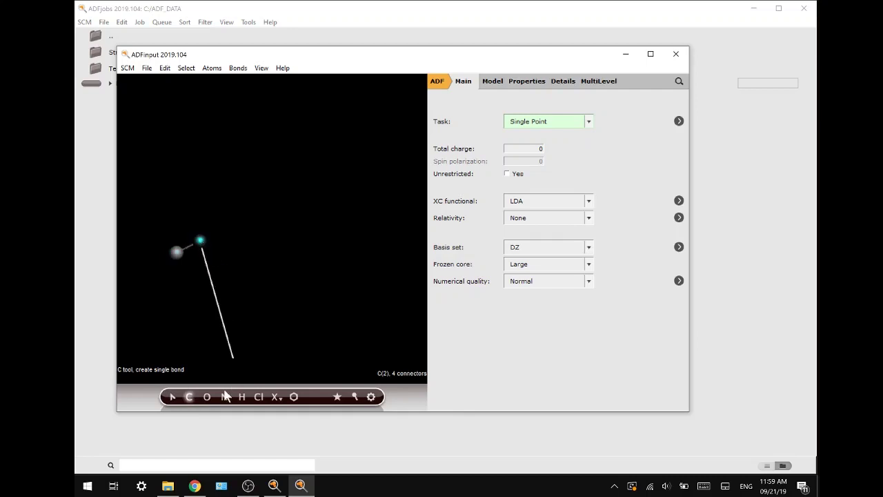
{"action": "left_click", "coordinate": [206, 396]}
{"action": "left_click", "coordinate": [219, 254]}
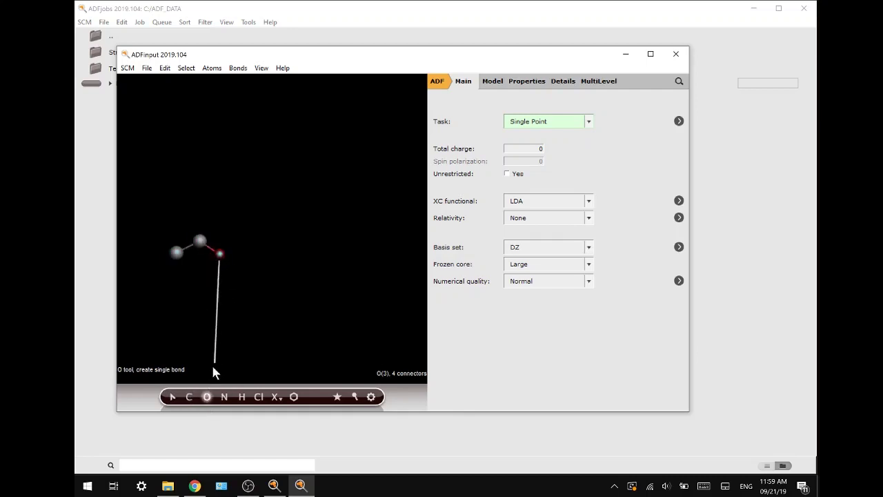
{"action": "left_click", "coordinate": [189, 396]}
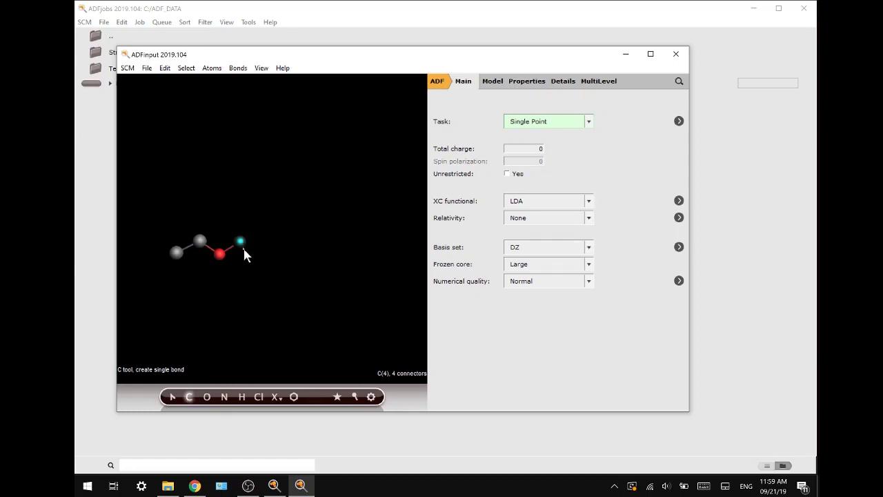
{"action": "key", "text": "Escape"}
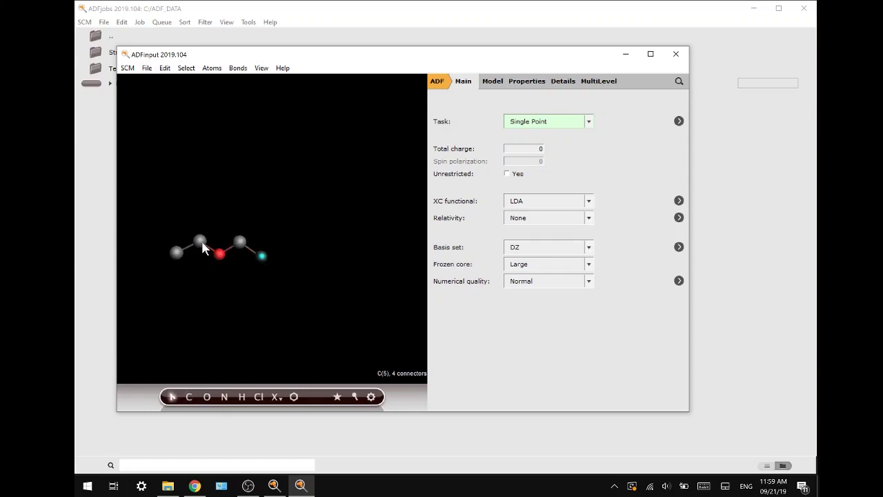
Add an oxygen on the second carbon and make it a double bond.
{"action": "left_click", "coordinate": [206, 397]}
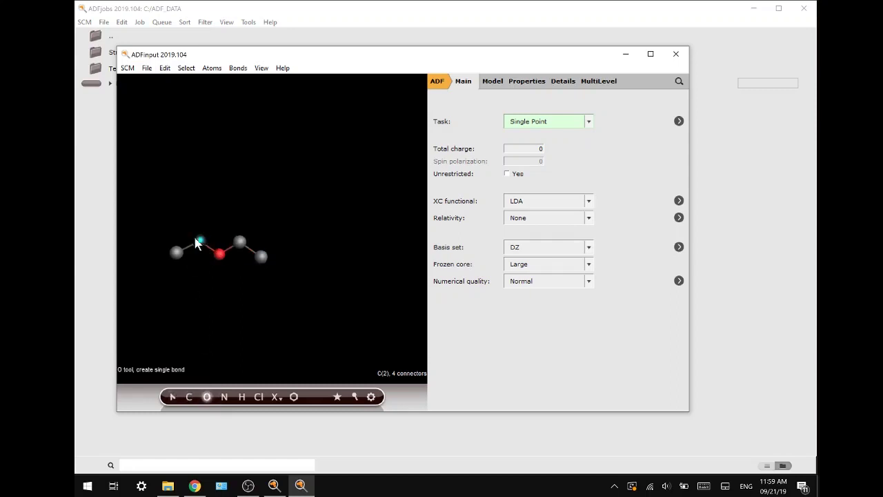
{"action": "left_click", "coordinate": [199, 229]}
{"action": "key", "text": "Escape"}
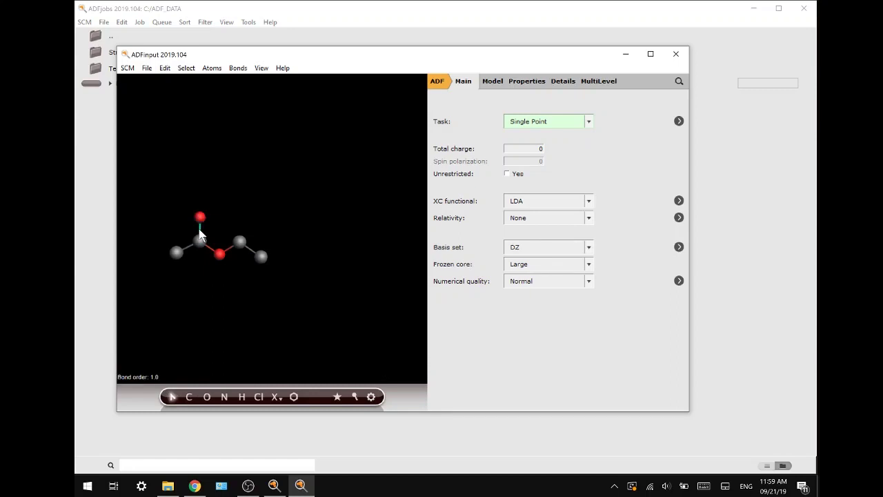
{"action": "key", "text": "2"}
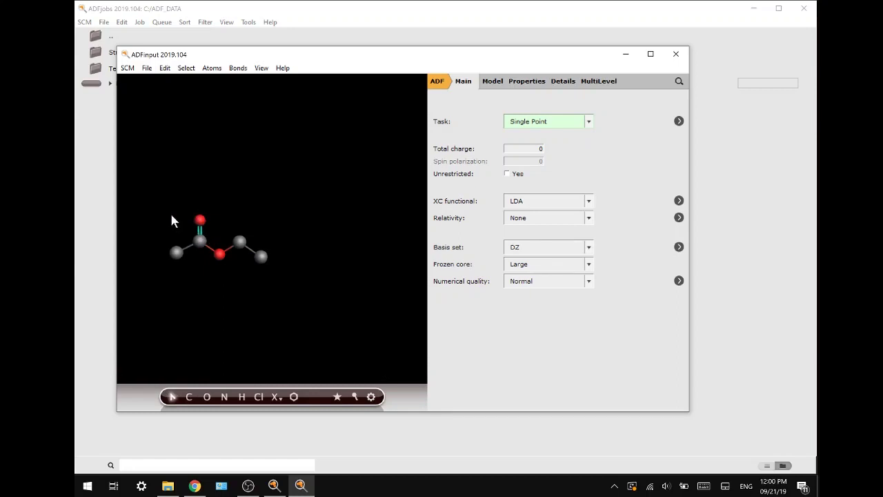
Add hydrogens, pre-optimize with UFF, and set the task to Geometry Optimization.
{"action": "left_click", "coordinate": [217, 69]}
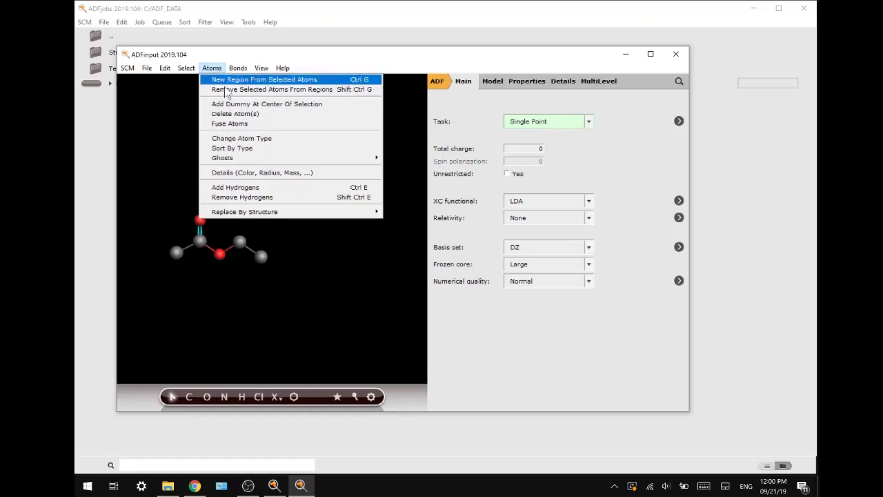
{"action": "left_click", "coordinate": [237, 187]}
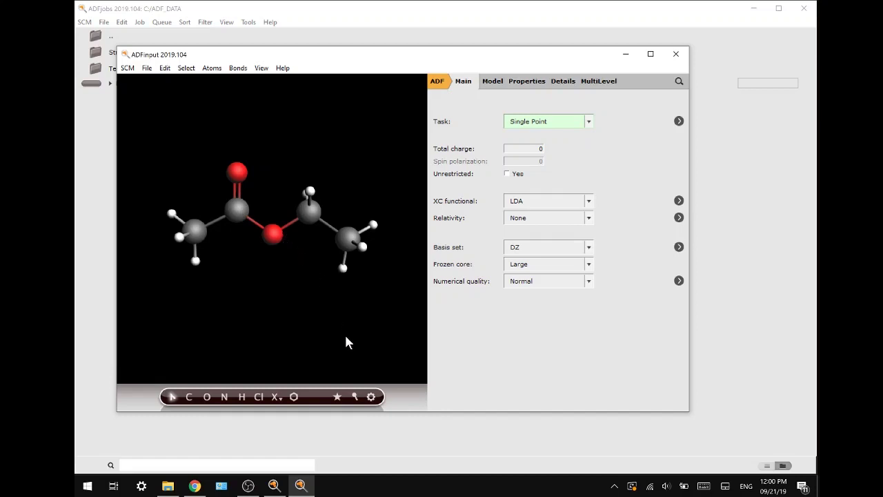
{"action": "left_click", "coordinate": [372, 397]}
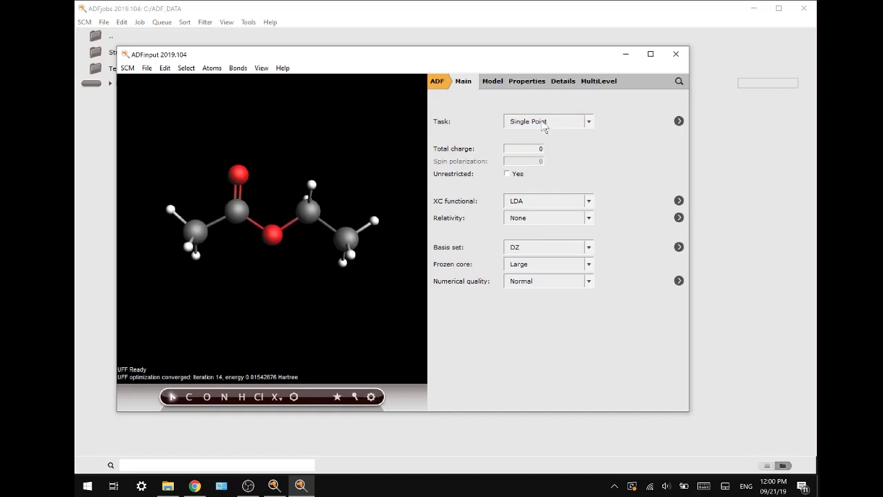
{"action": "left_click", "coordinate": [545, 125]}
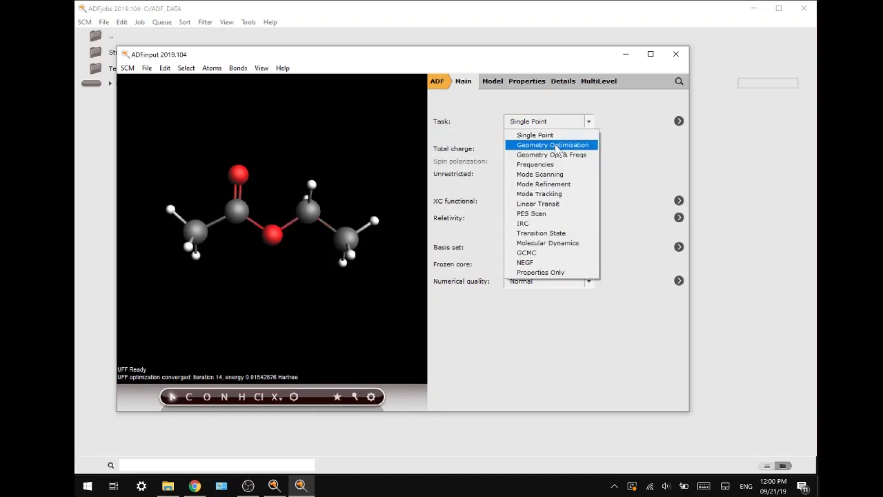
{"action": "left_click", "coordinate": [552, 145]}
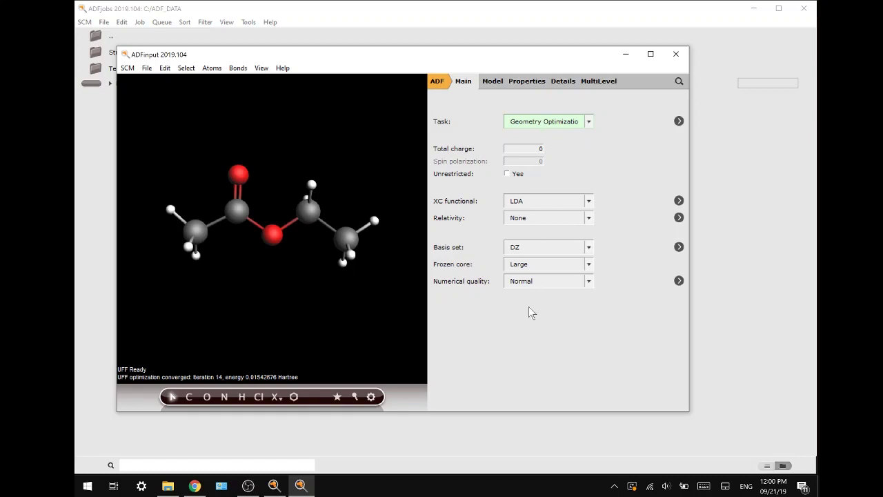
Run the optimization, saving the job as 'ethyl acetate'.
{"action": "left_click", "coordinate": [147, 68]}
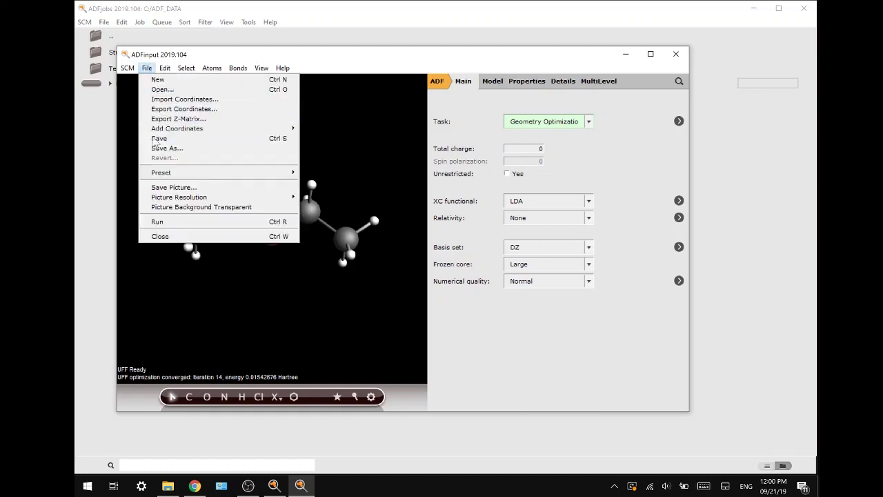
{"action": "left_click", "coordinate": [161, 221]}
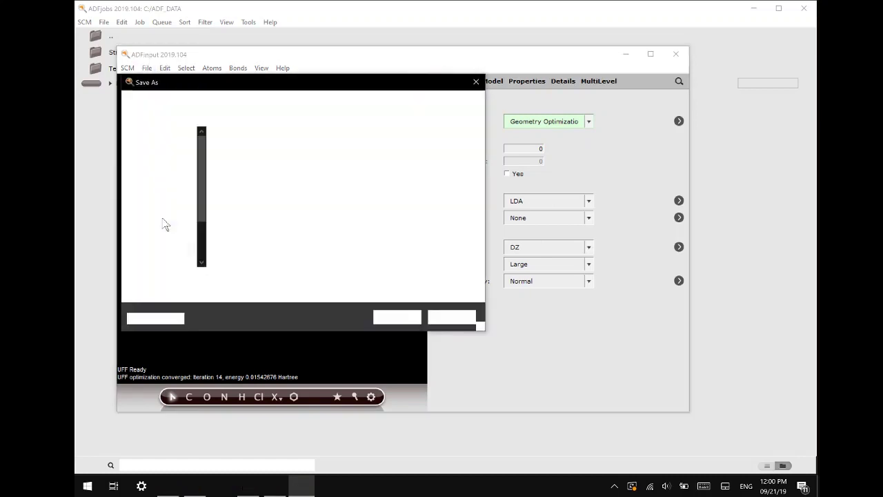
{"action": "type", "text": "e"}
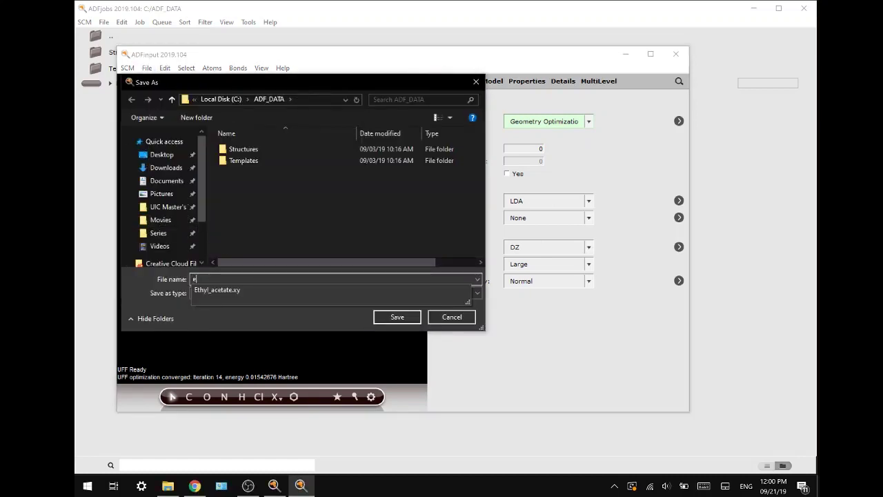
{"action": "type", "text": "thyl acet"}
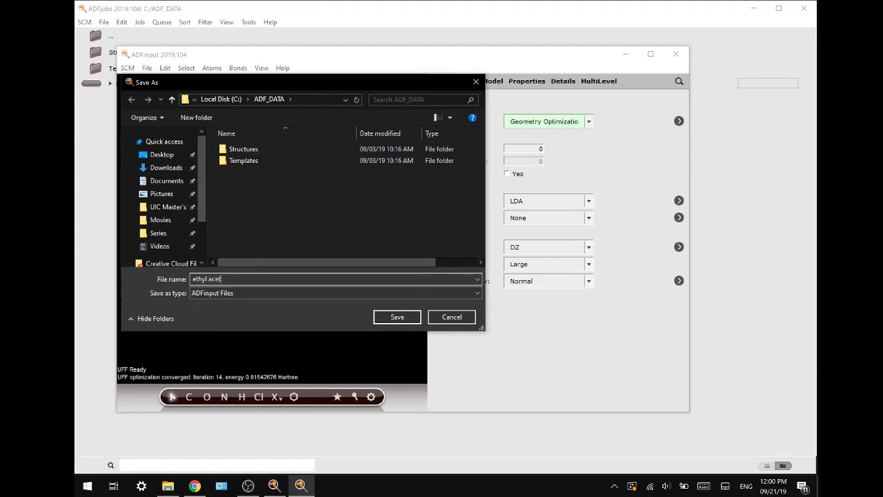
{"action": "type", "text": "ate"}
{"action": "key", "text": "Return"}
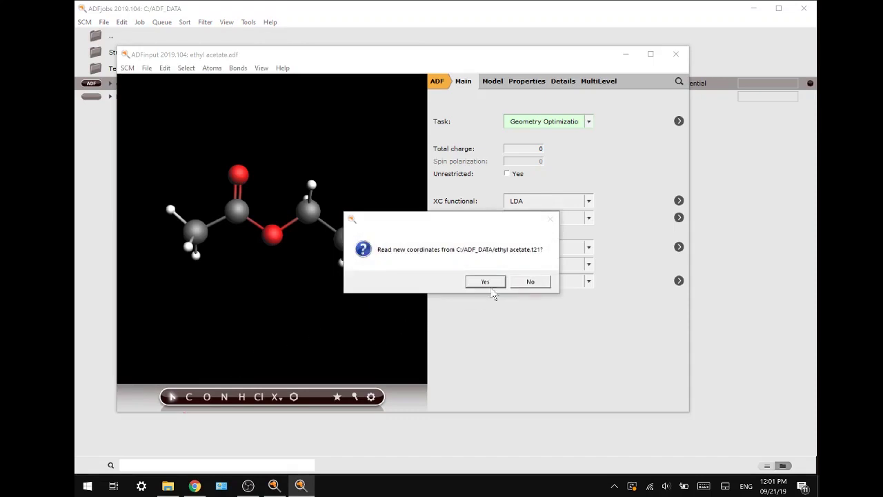
Load the optimized coordinates and switch the task to Single Point.
{"action": "left_click", "coordinate": [486, 282]}
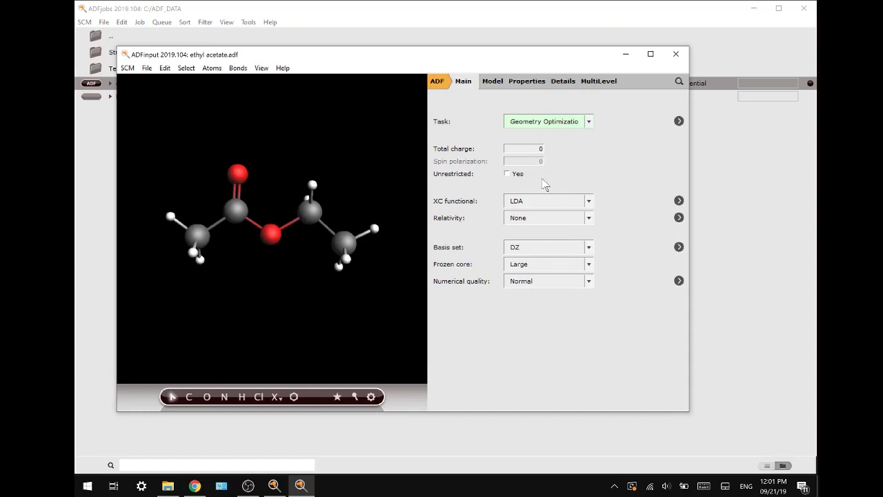
{"action": "left_click", "coordinate": [557, 126]}
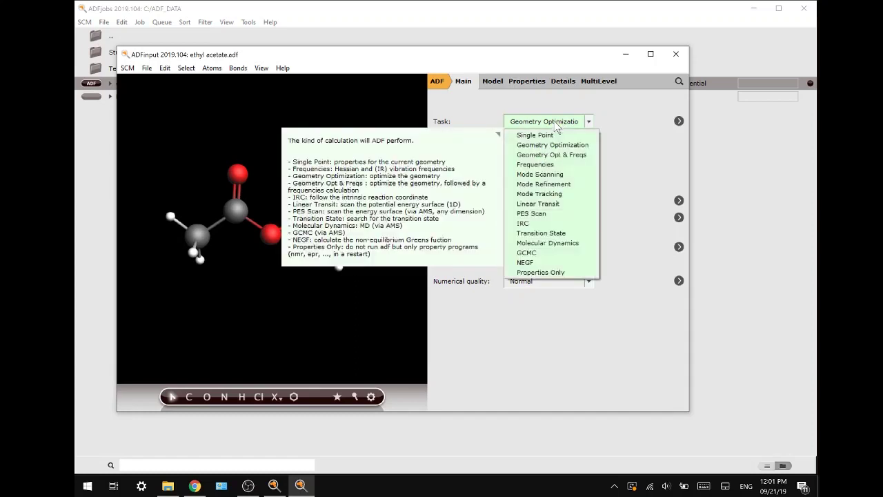
{"action": "left_click", "coordinate": [545, 134]}
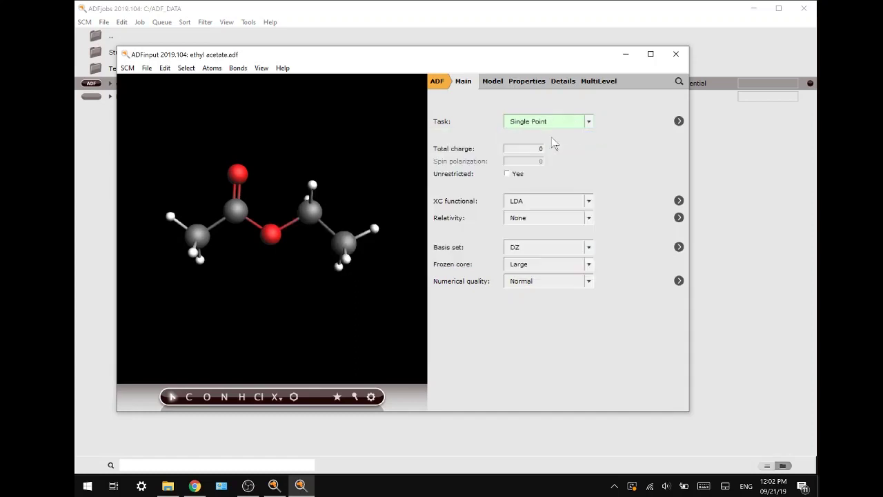
Choose the GGA OPBE functional and the TZ2P-J basis set.
{"action": "left_click", "coordinate": [537, 203]}
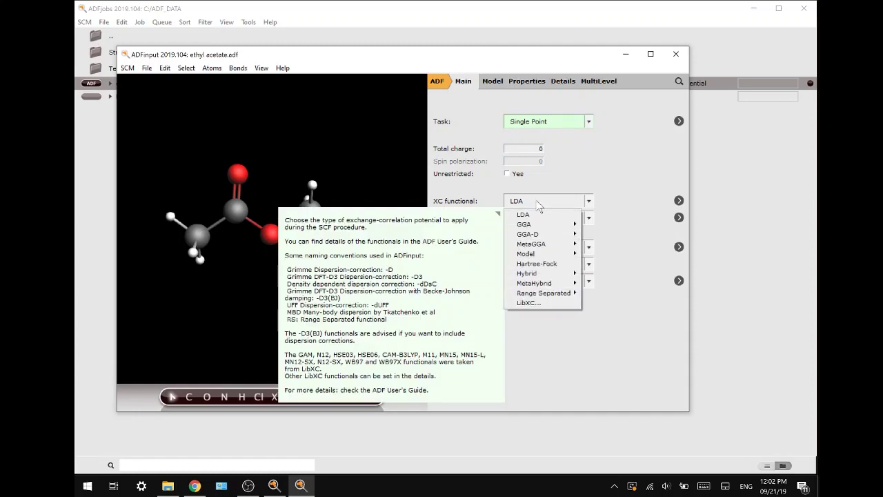
{"action": "mouse_move", "coordinate": [543, 226]}
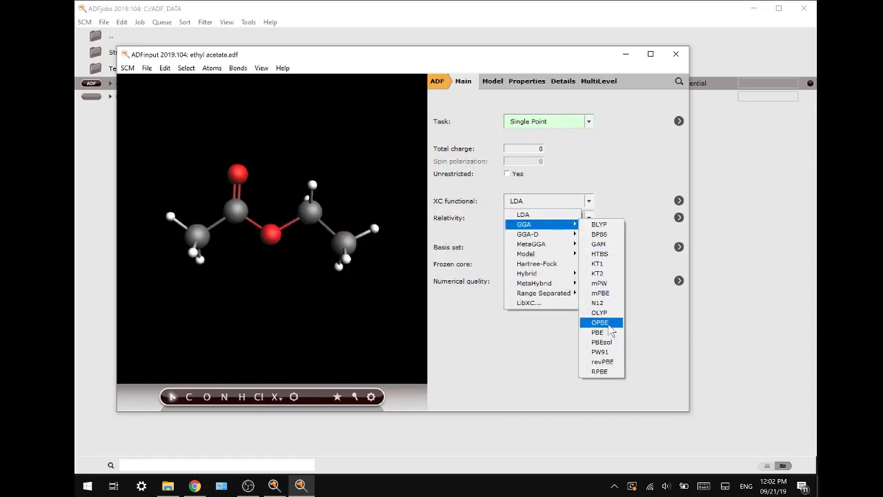
{"action": "left_click", "coordinate": [598, 322]}
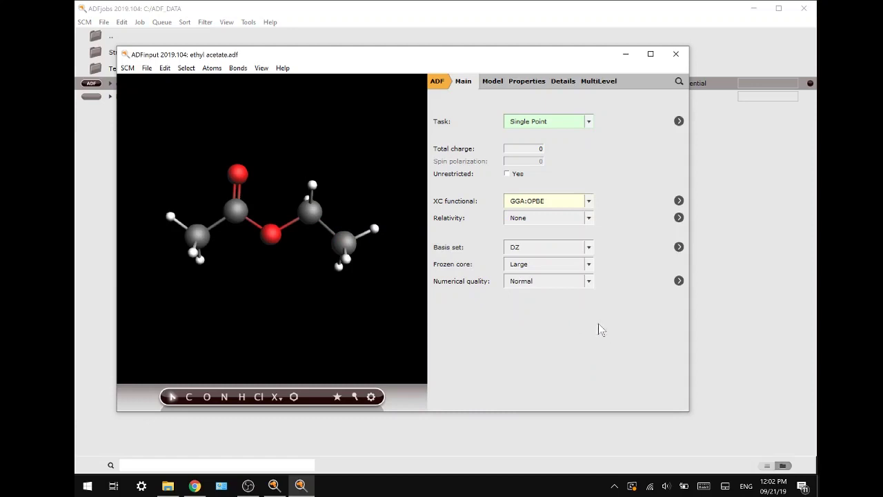
{"action": "left_click", "coordinate": [588, 248]}
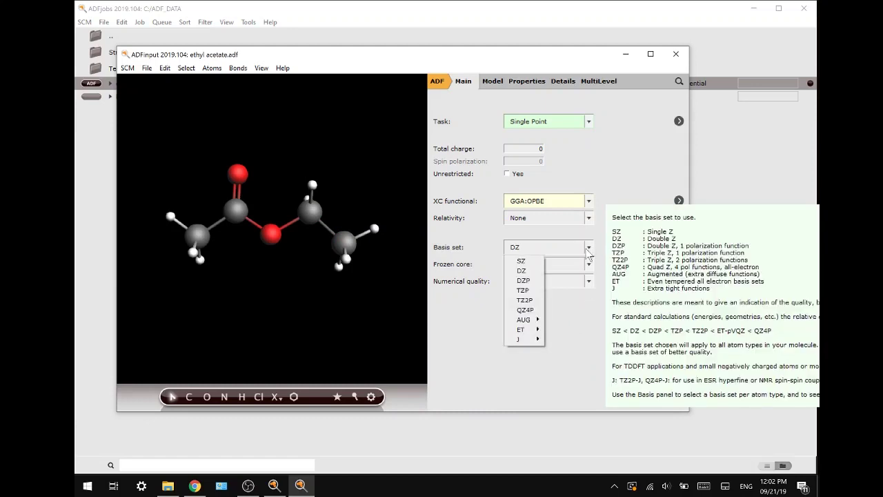
{"action": "mouse_move", "coordinate": [518, 342]}
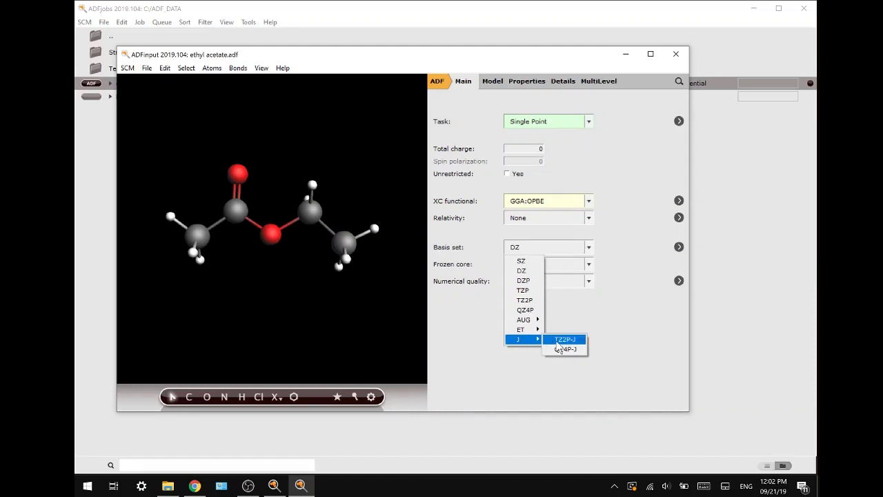
{"action": "left_click", "coordinate": [560, 340]}
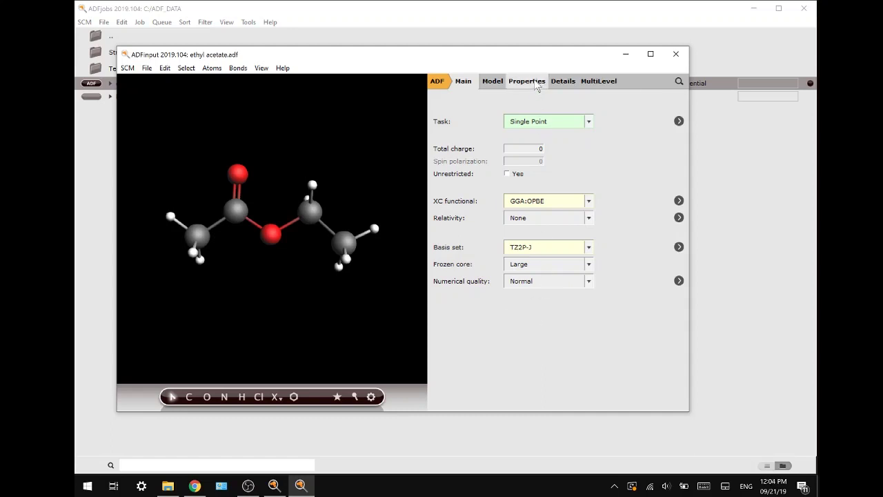
{"action": "left_click", "coordinate": [531, 82]}
On the NMR panel, tick H atoms for shielding and for spin-spin coupling.
{"action": "left_click", "coordinate": [544, 203]}
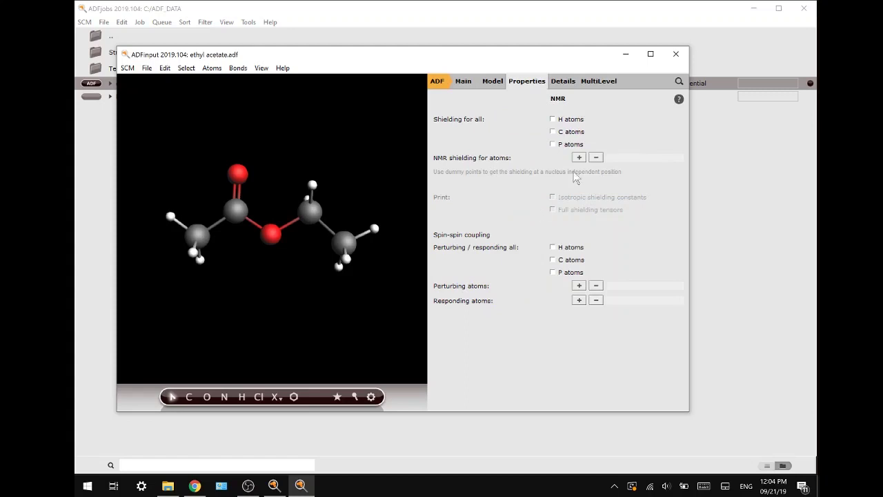
{"action": "left_click", "coordinate": [552, 119]}
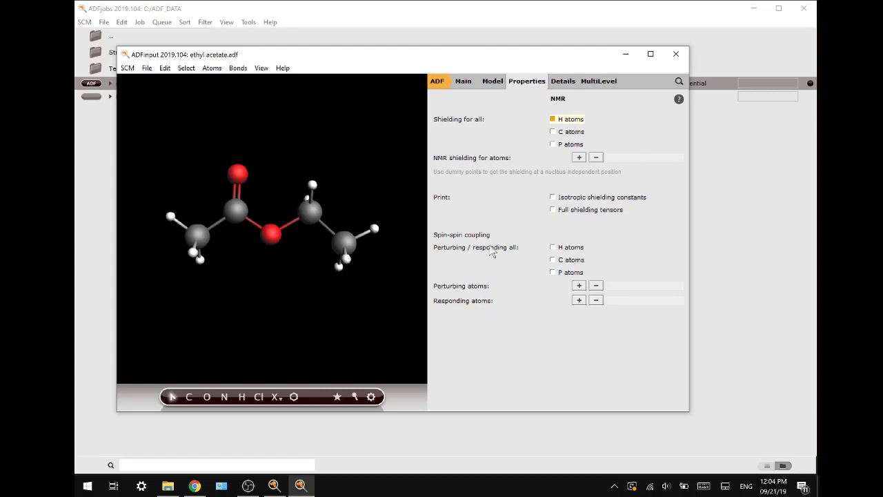
{"action": "left_click", "coordinate": [552, 247]}
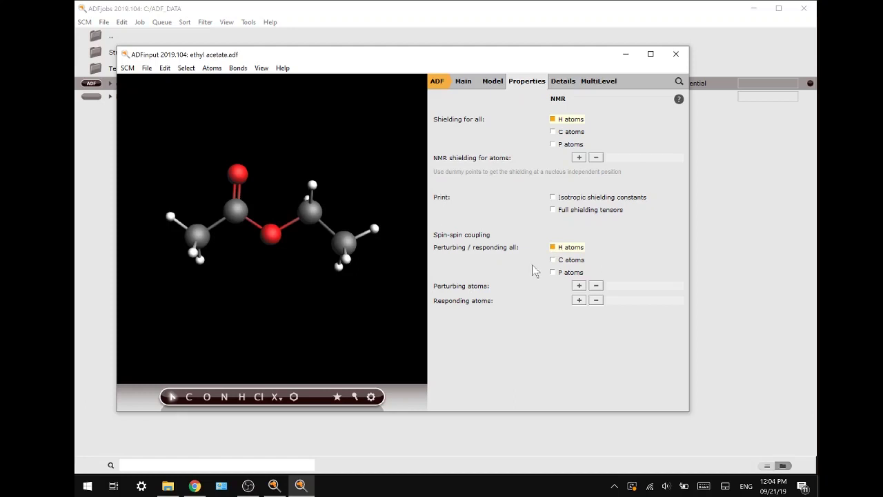
Run the NMR job, saving changes and replacing the old ethyl acetate.adf results.
{"action": "left_click", "coordinate": [147, 67]}
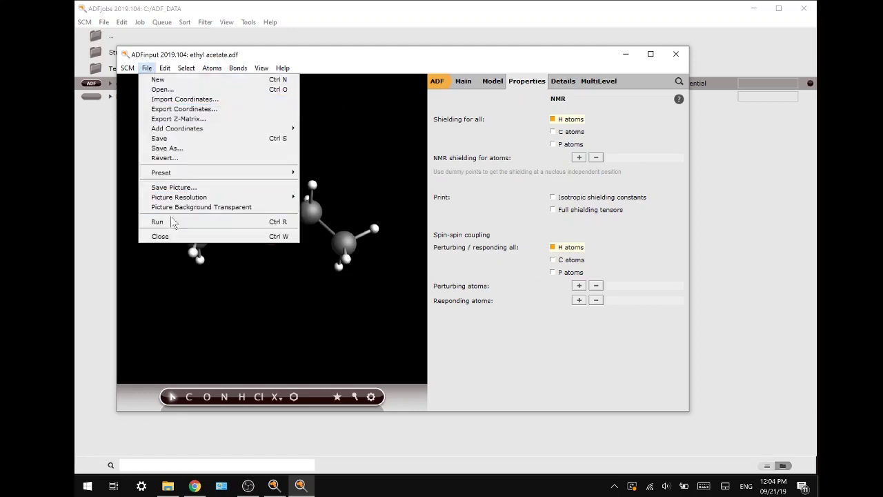
{"action": "left_click", "coordinate": [173, 223]}
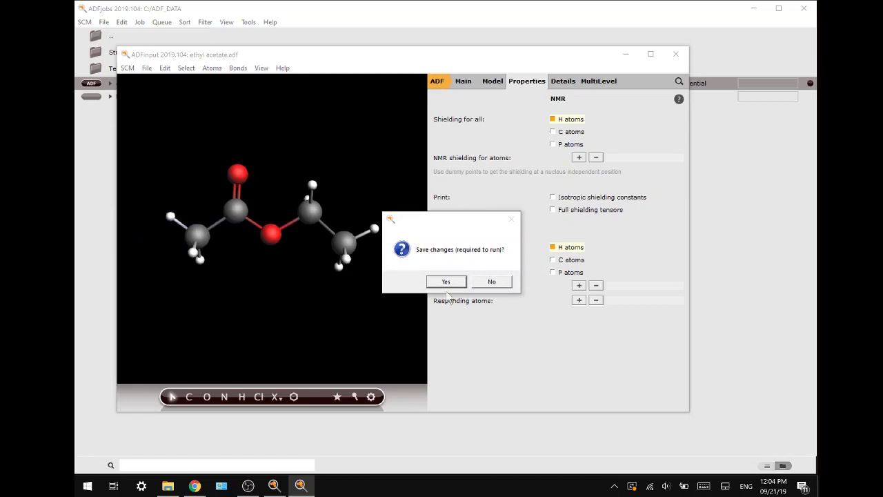
{"action": "left_click", "coordinate": [447, 282]}
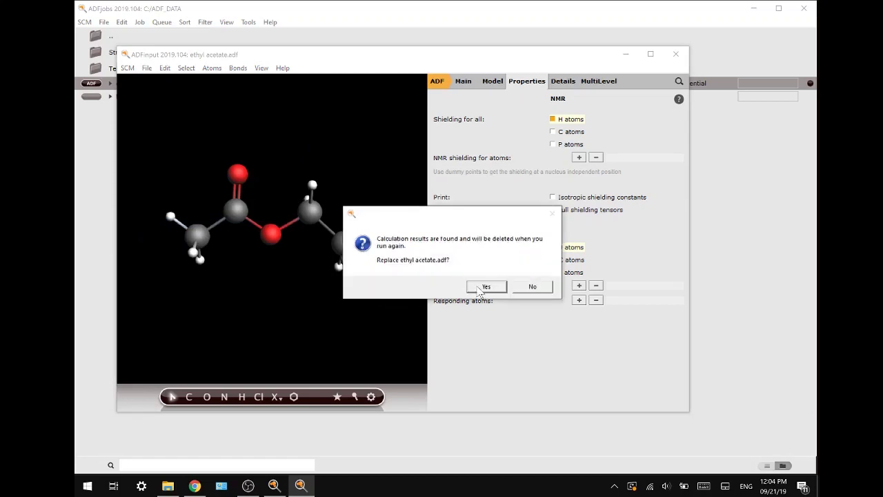
{"action": "left_click", "coordinate": [478, 289]}
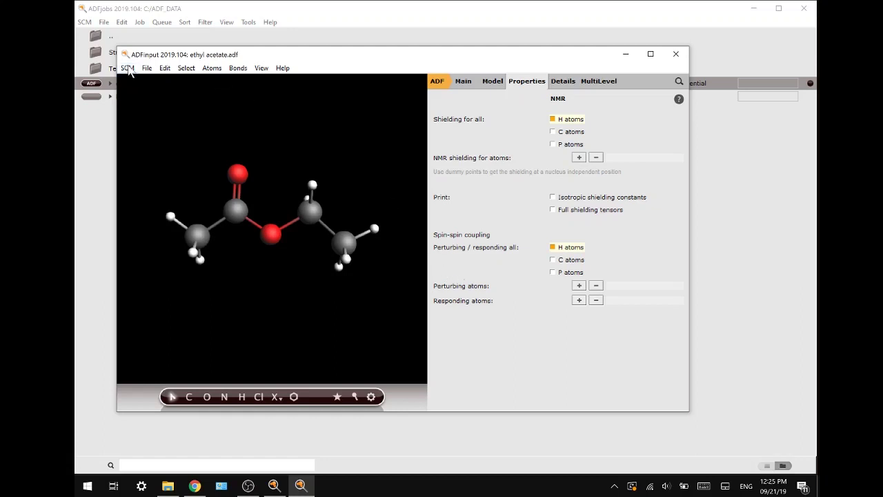
Open the results in ADFspectra, set peak width to 0.01, and enable coupling.
{"action": "left_click", "coordinate": [127, 68]}
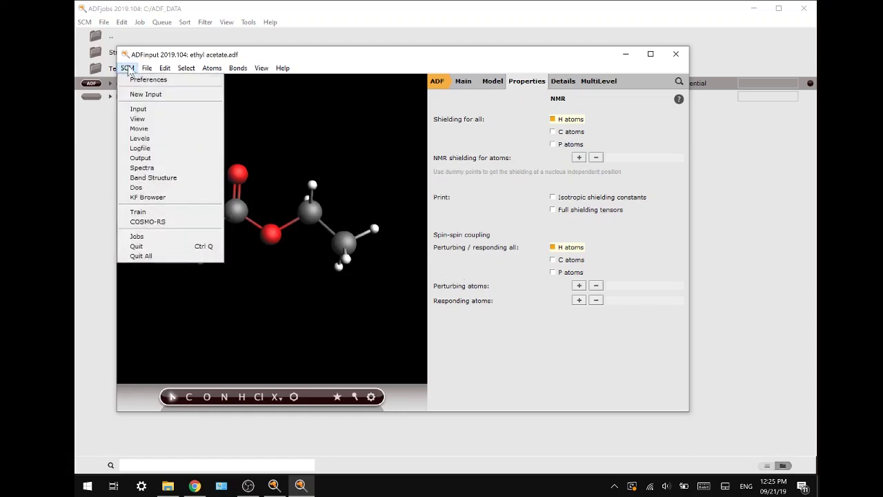
{"action": "left_click", "coordinate": [139, 170]}
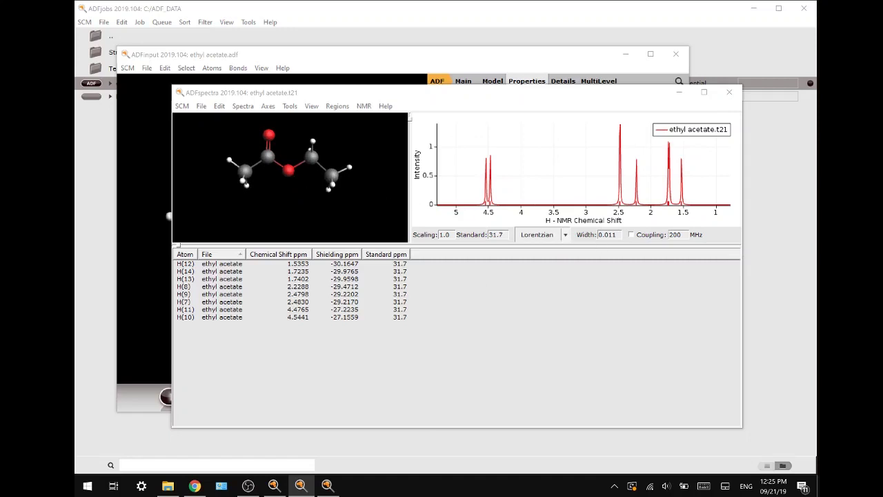
{"action": "left_click", "coordinate": [613, 235]}
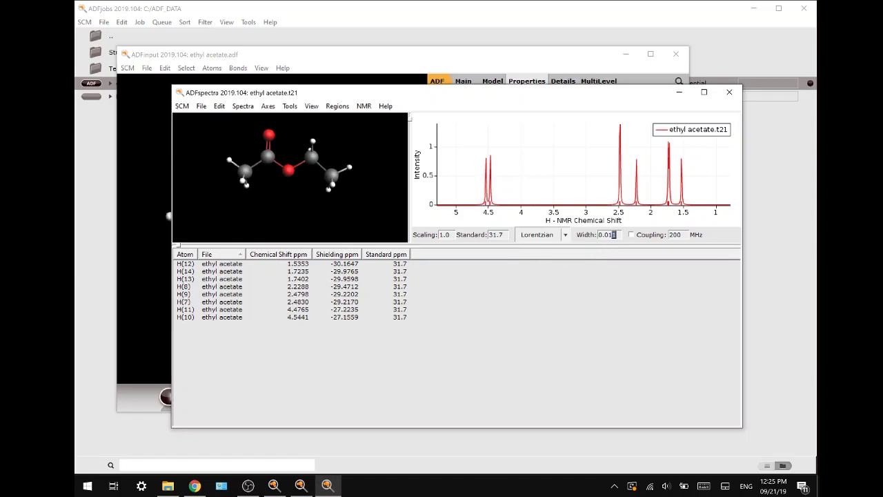
{"action": "key", "text": "BackSpace"}
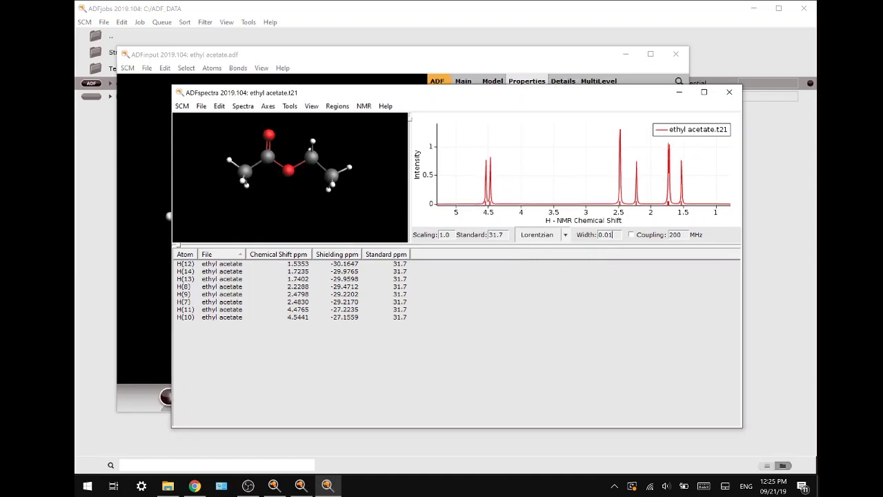
{"action": "left_click", "coordinate": [631, 235]}
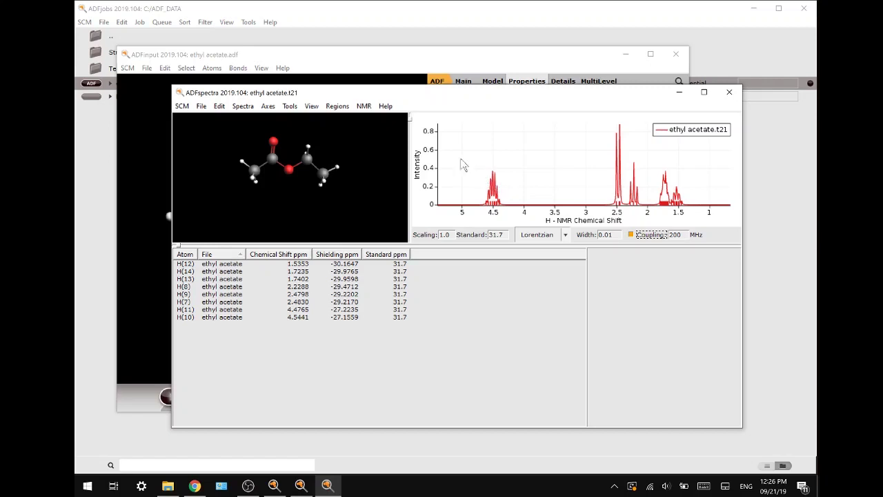
Group chemically equivalent protons and zoom in on the molecule and spectrum.
{"action": "left_click", "coordinate": [365, 106]}
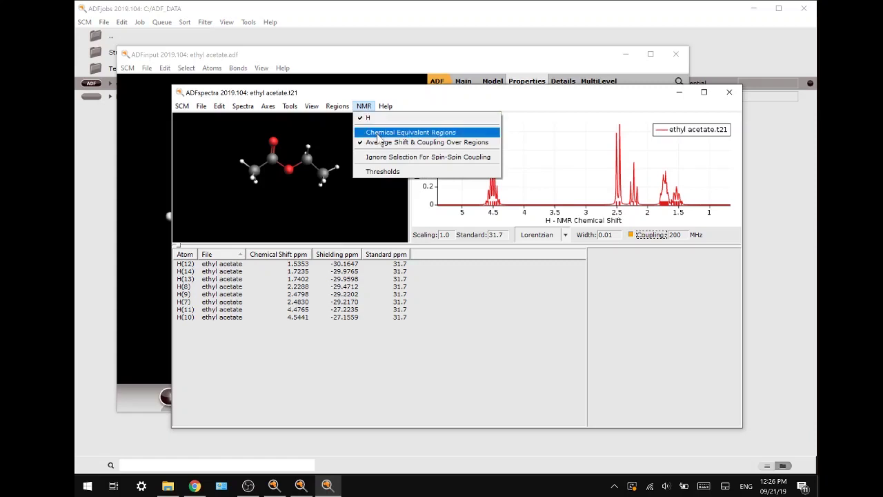
{"action": "left_click", "coordinate": [378, 134]}
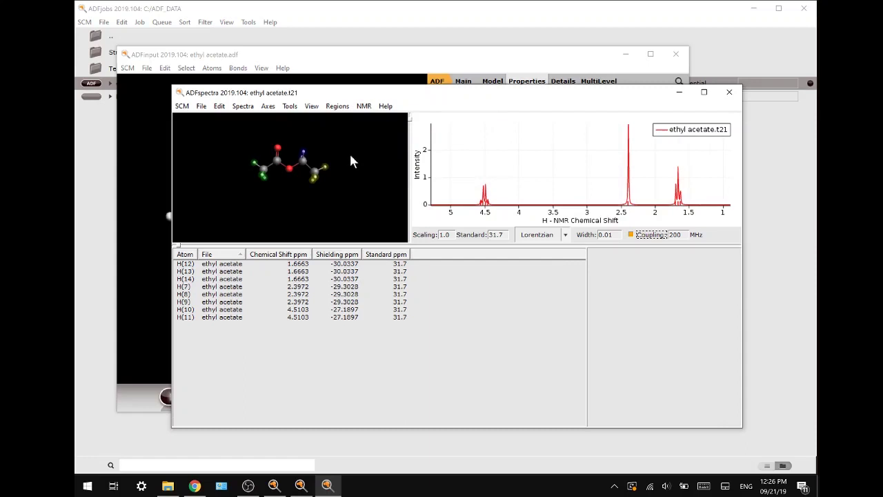
{"action": "scroll", "coordinate": [317, 176], "scroll_direction": "up", "scroll_amount": 3}
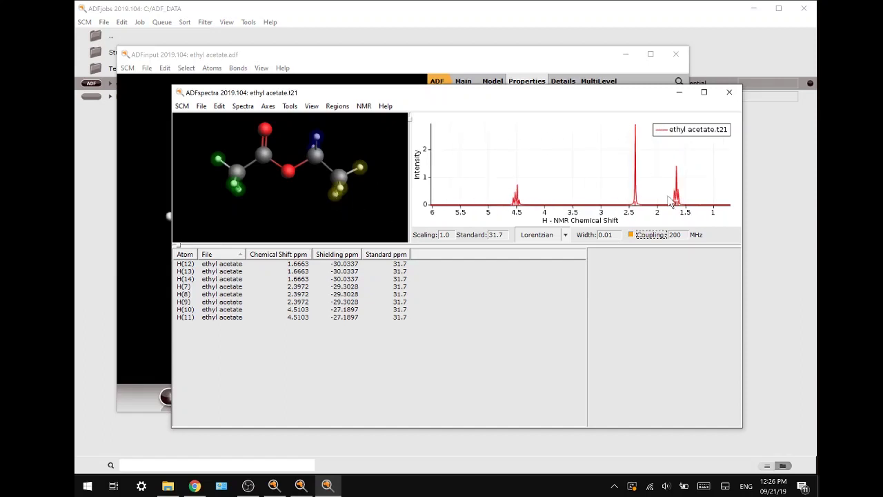
{"action": "scroll", "coordinate": [666, 201], "scroll_direction": "up", "scroll_amount": 1}
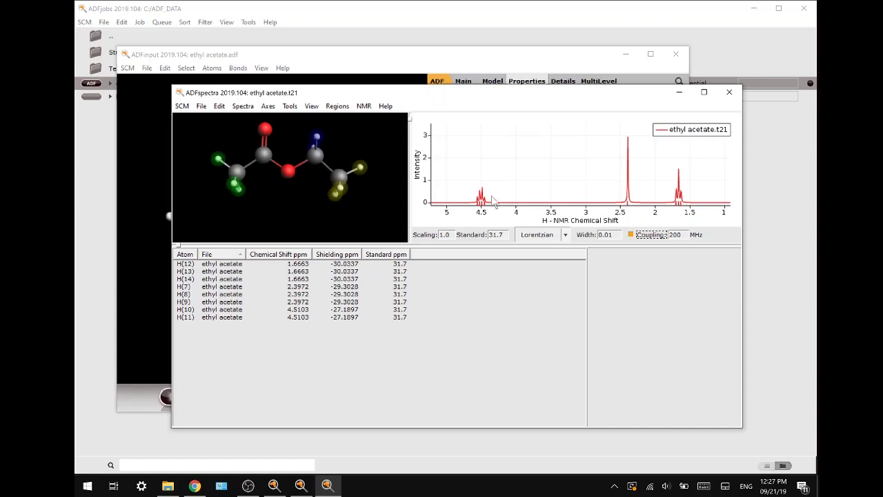
Add the experimental Ethyl_acetate.xy spectrum on the left axis.
{"action": "left_click", "coordinate": [202, 109]}
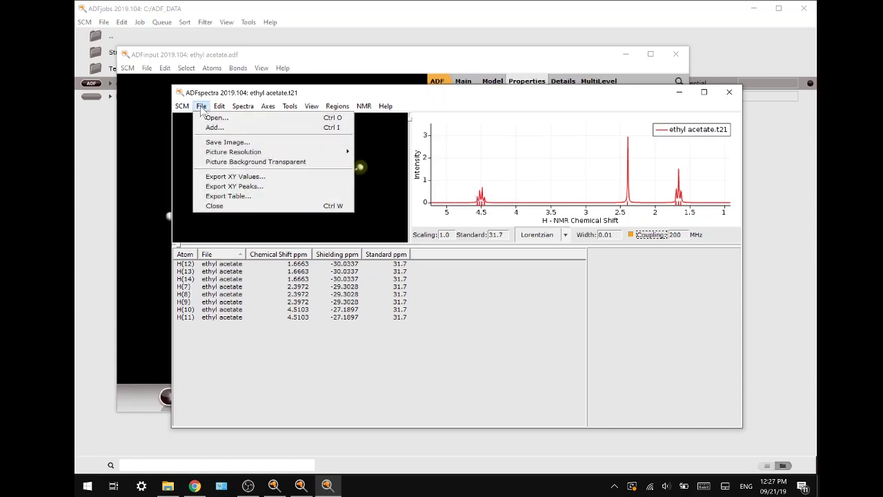
{"action": "left_click", "coordinate": [212, 128]}
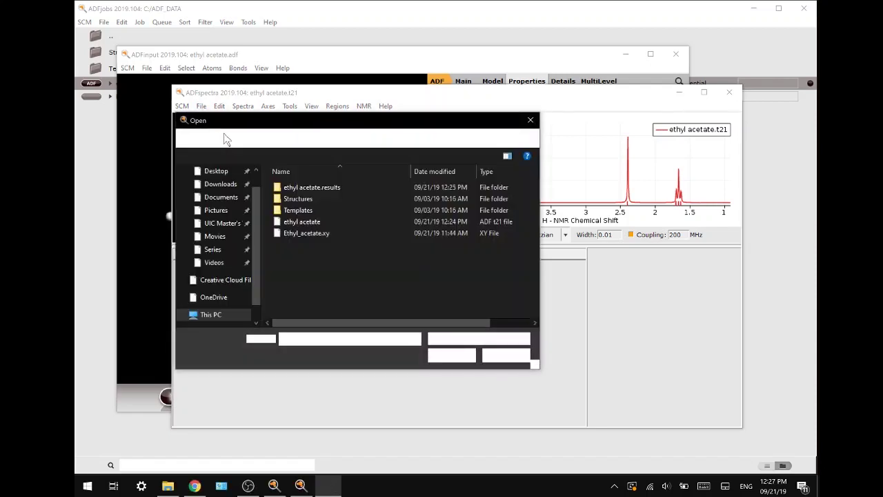
{"action": "double_click", "coordinate": [312, 234]}
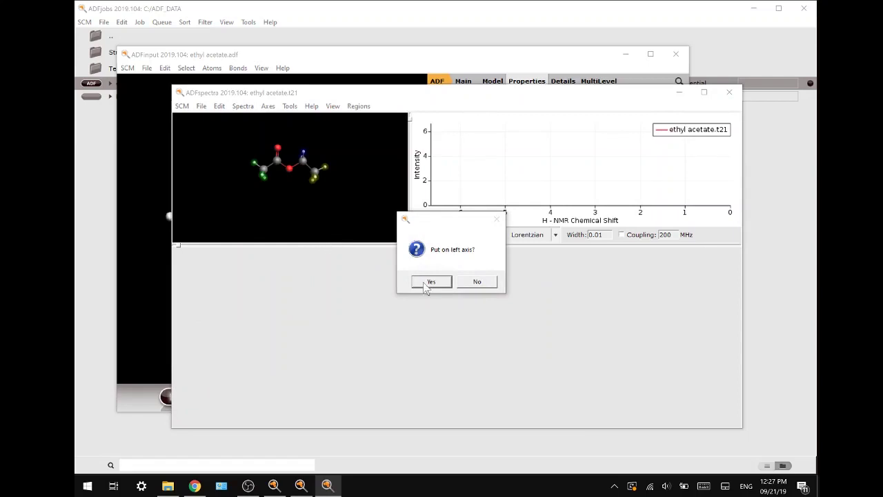
{"action": "left_click", "coordinate": [424, 283]}
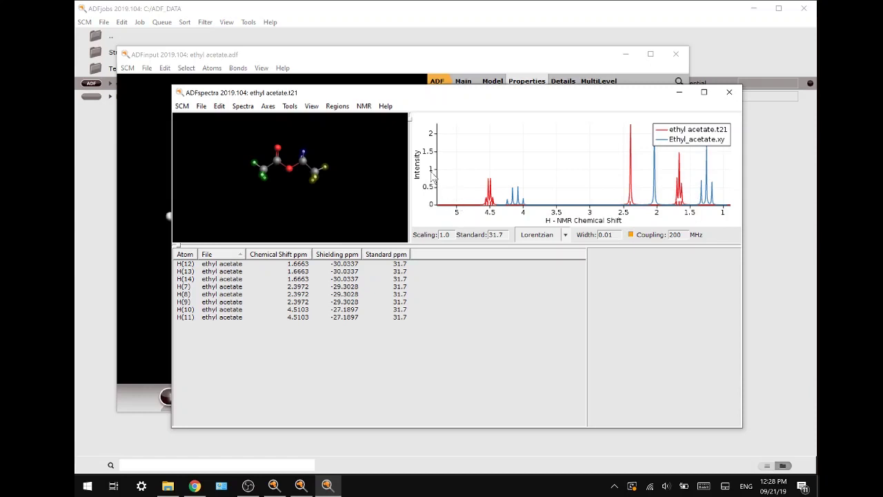
Optimize the overlap with the experimental spectrum, reaching 0.679.
{"action": "left_click", "coordinate": [289, 106]}
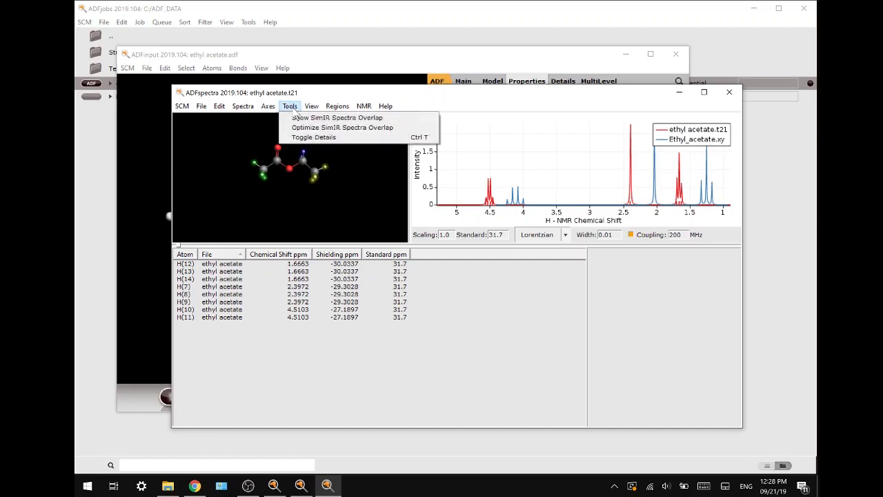
{"action": "left_click", "coordinate": [332, 128]}
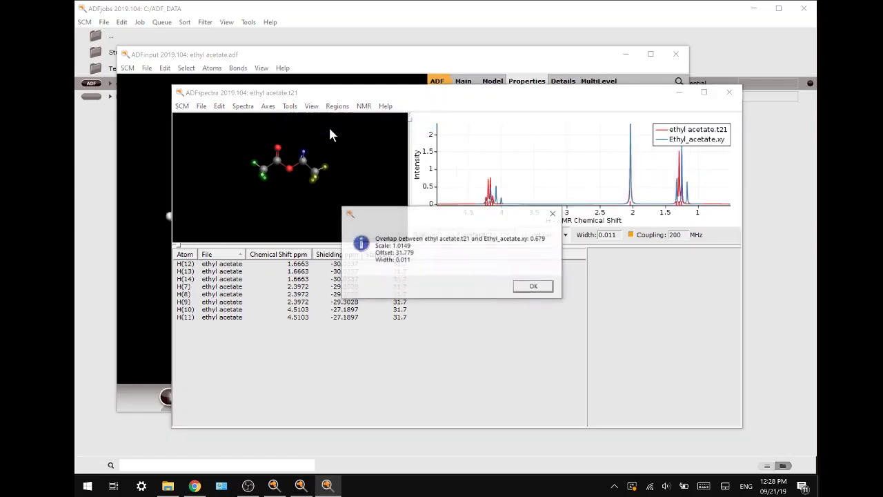
{"action": "left_click", "coordinate": [534, 287]}
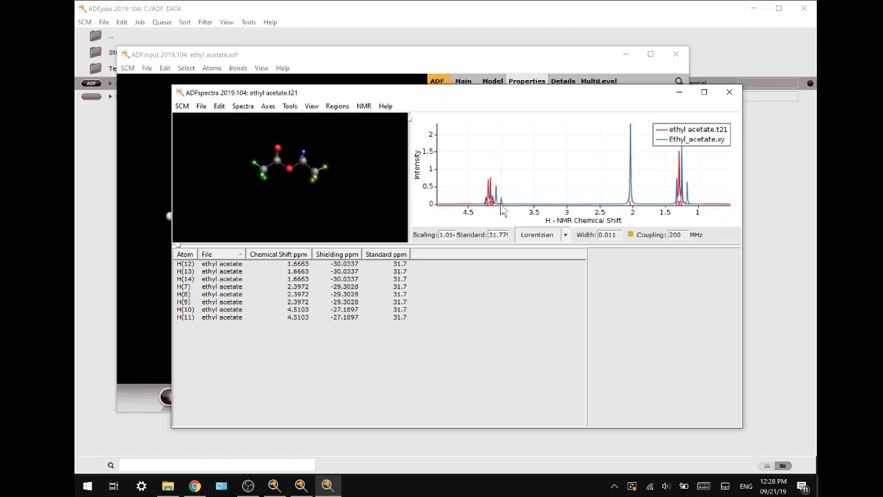
In Graph options' Curves tab, show the ethyl acetate.t21 spectrum as sticks instead of a curve, and apply.
{"action": "double_click", "coordinate": [581, 224]}
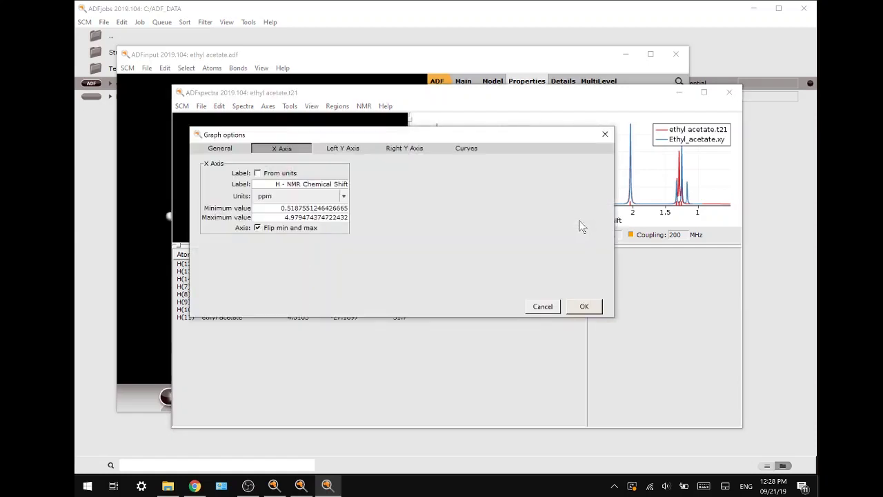
{"action": "left_click", "coordinate": [465, 148]}
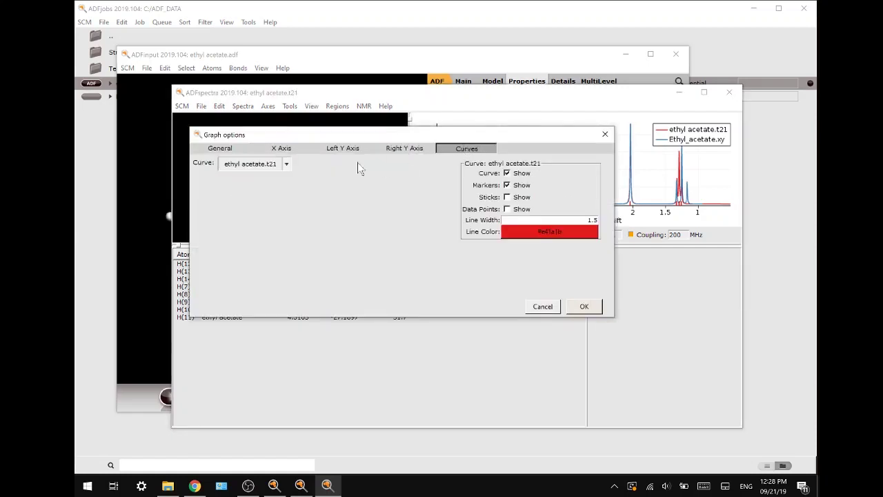
{"action": "left_click", "coordinate": [507, 173]}
{"action": "left_click", "coordinate": [508, 197]}
{"action": "left_click", "coordinate": [579, 308]}
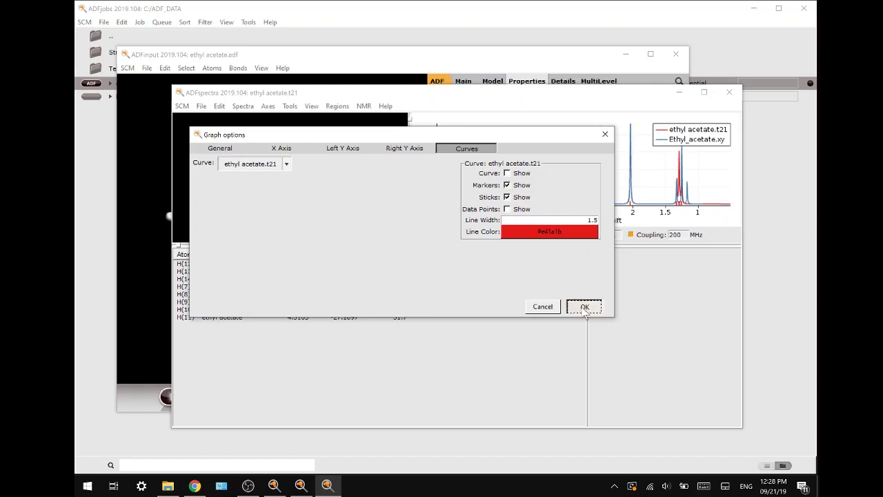